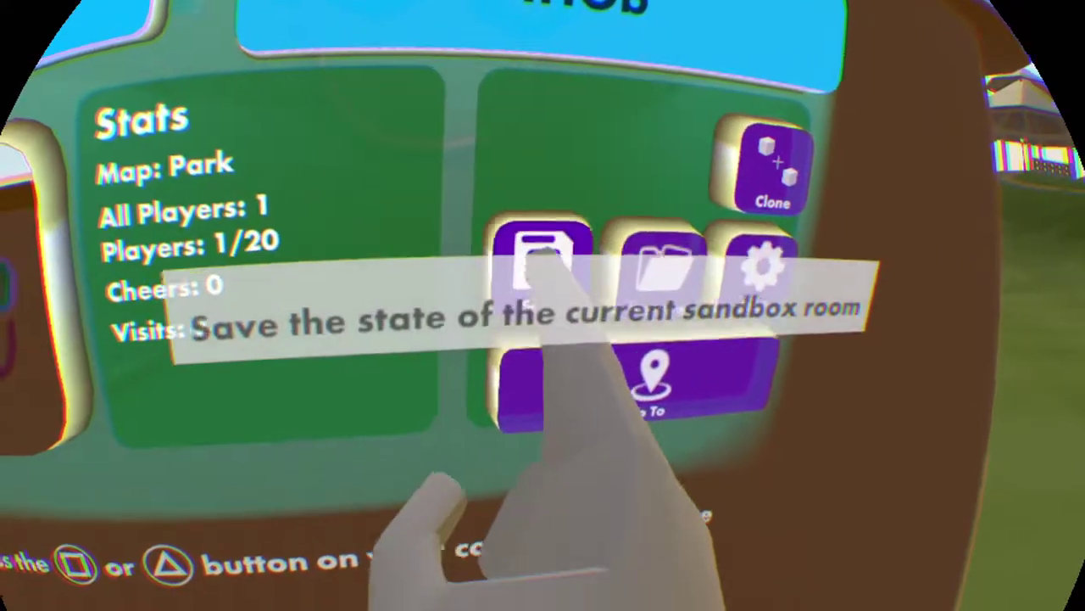
# Step: Save the IHOb room and switch its privacy from Private to Public
pyautogui.click(542, 254)
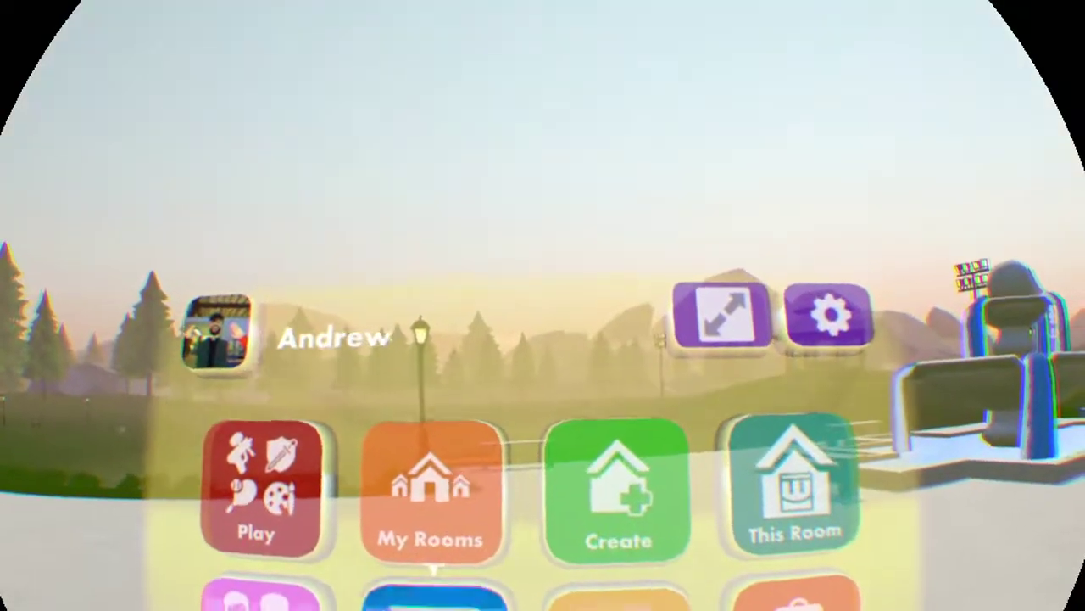
# Step: Open the Messages inbox and the notification about Andrew creating room IHOb
pyautogui.click(475, 534)
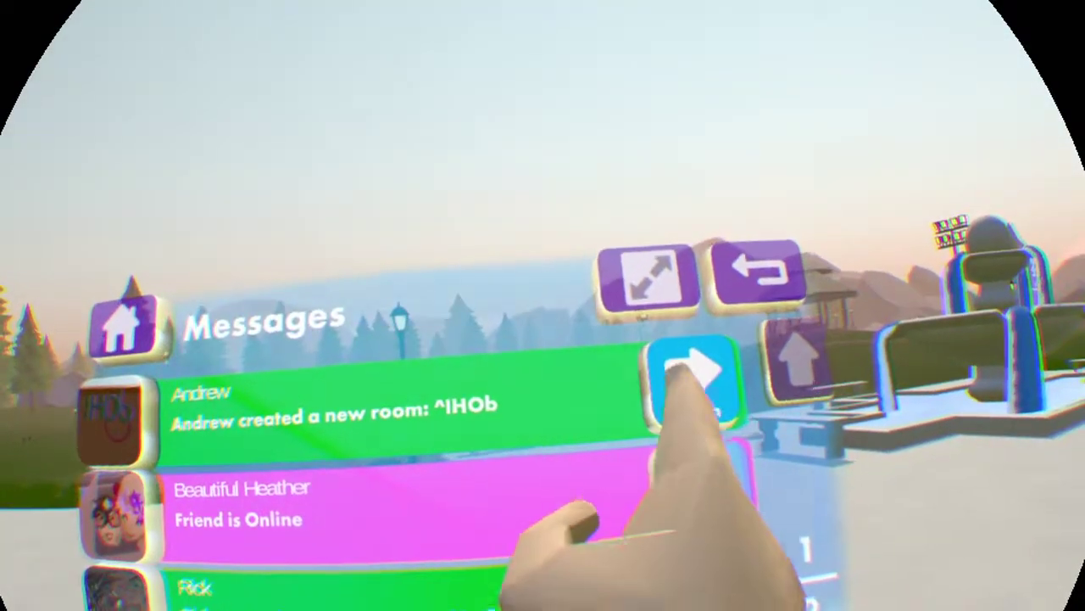
pyautogui.click(776, 386)
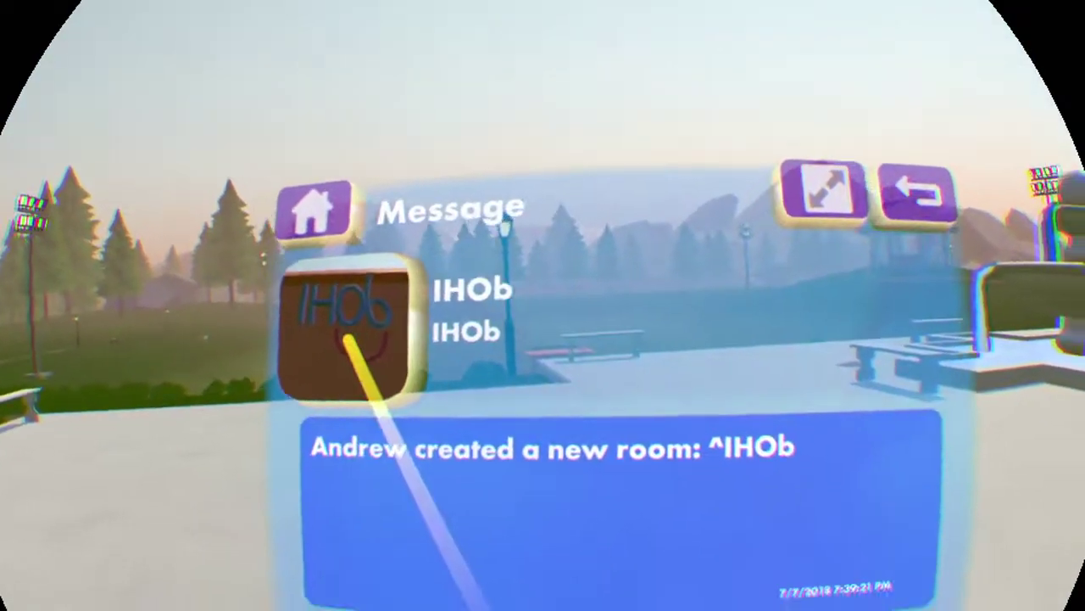